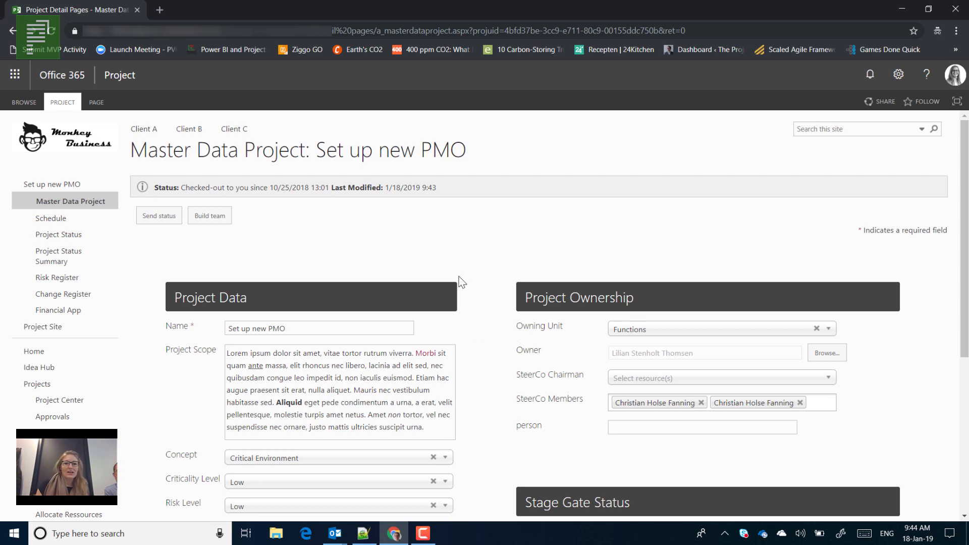
- Open the Project Status page of the Set up new PMO project and reload it
scroll(459, 300, down, 2)
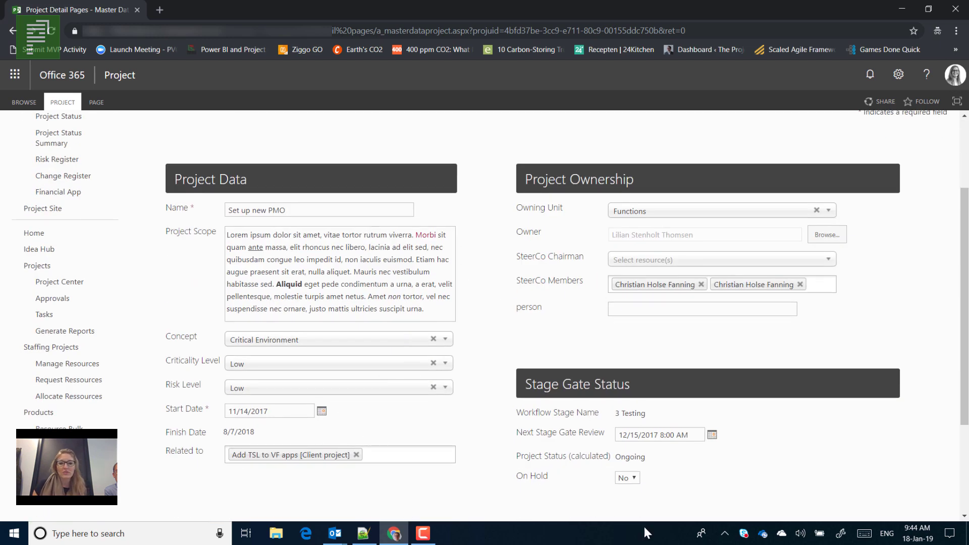
scroll(453, 320, up, 2)
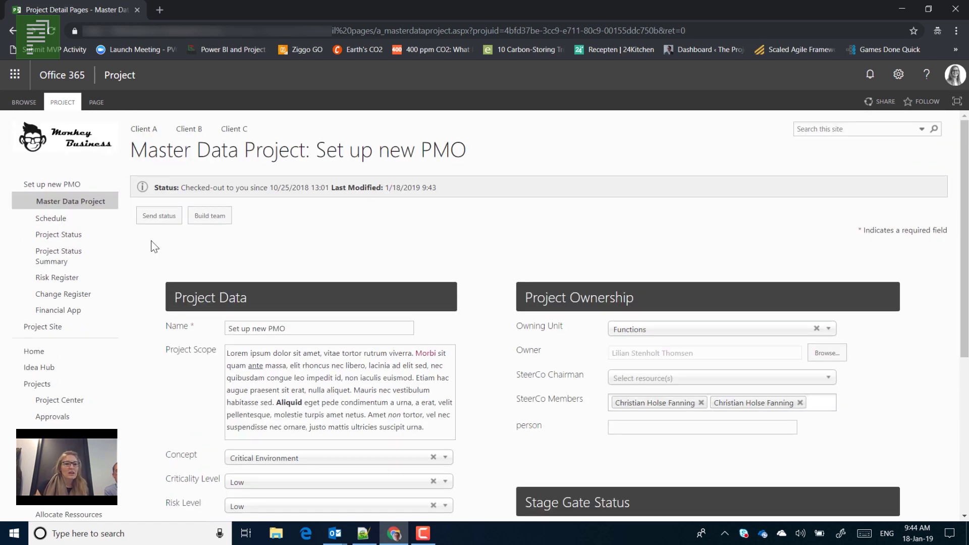
click(71, 241)
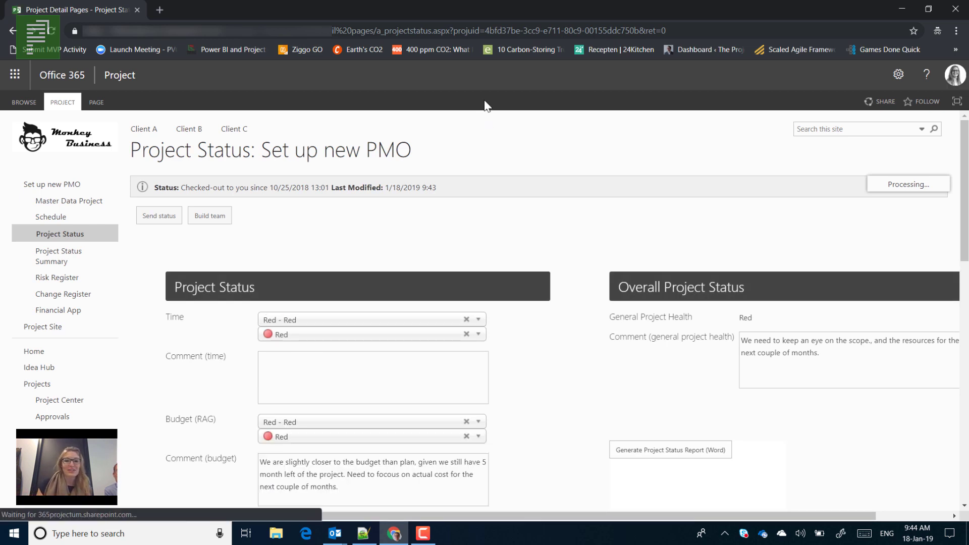
click(502, 31)
key(Return)
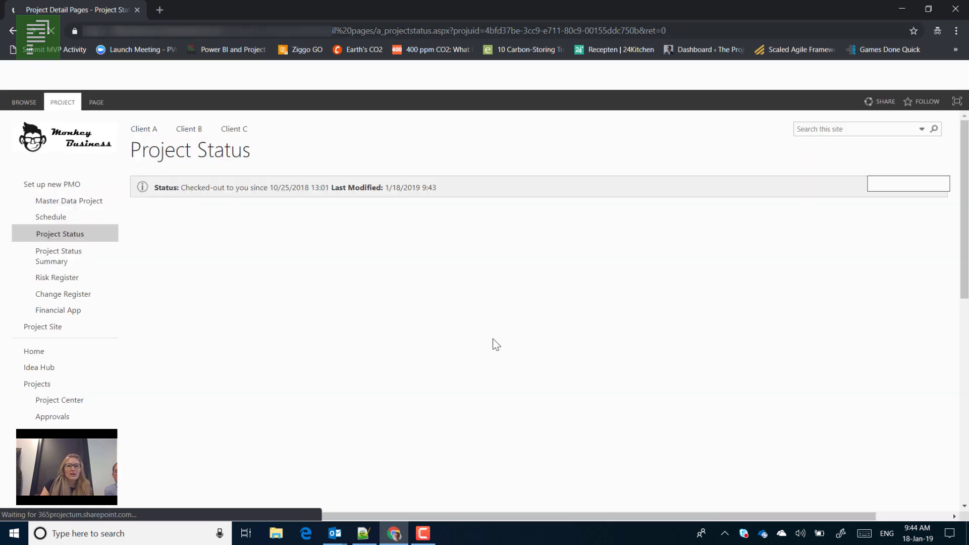
- Review the status ratings, their comments and the report generation options on the Project Status page
scroll(562, 292, down, 3)
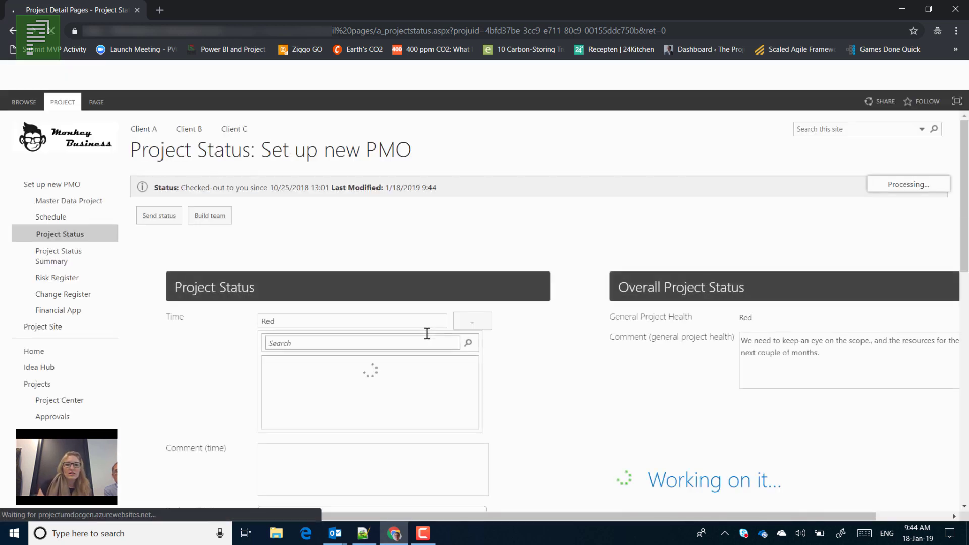
scroll(606, 376, down, 1)
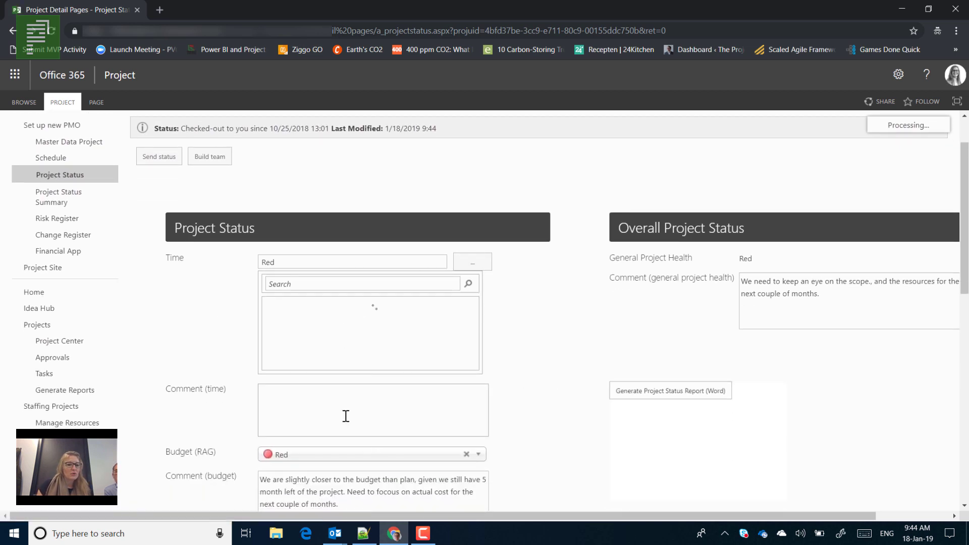
scroll(520, 423, down, 3)
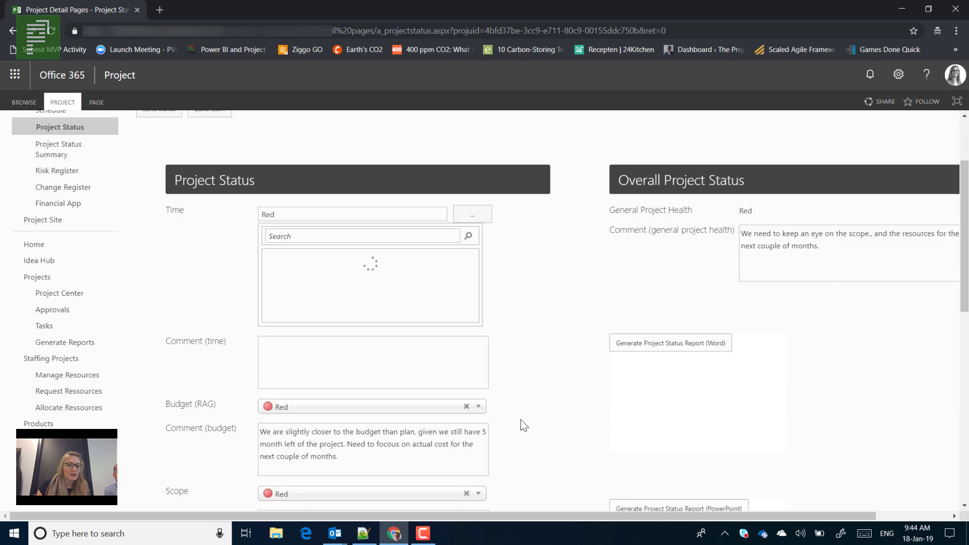
scroll(520, 423, up, 5)
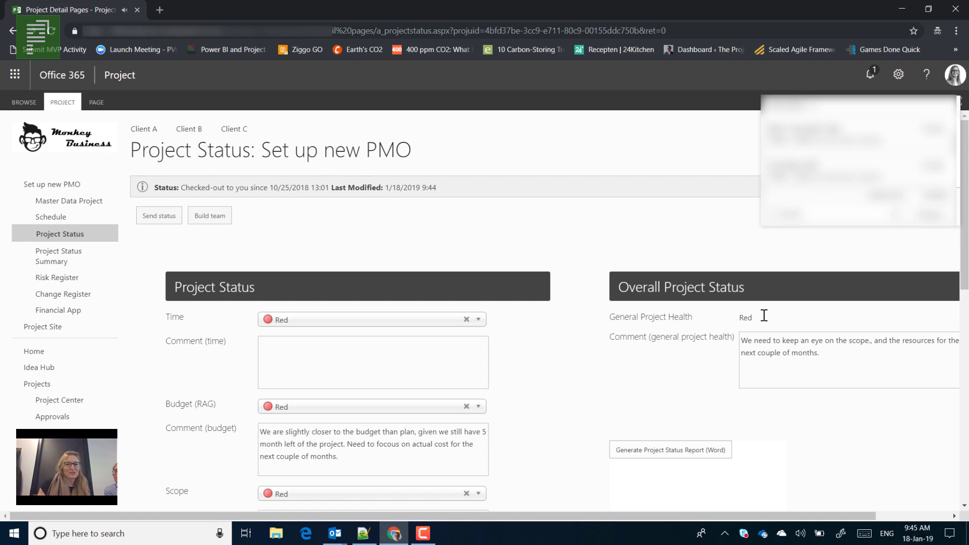
scroll(675, 350, down, 3)
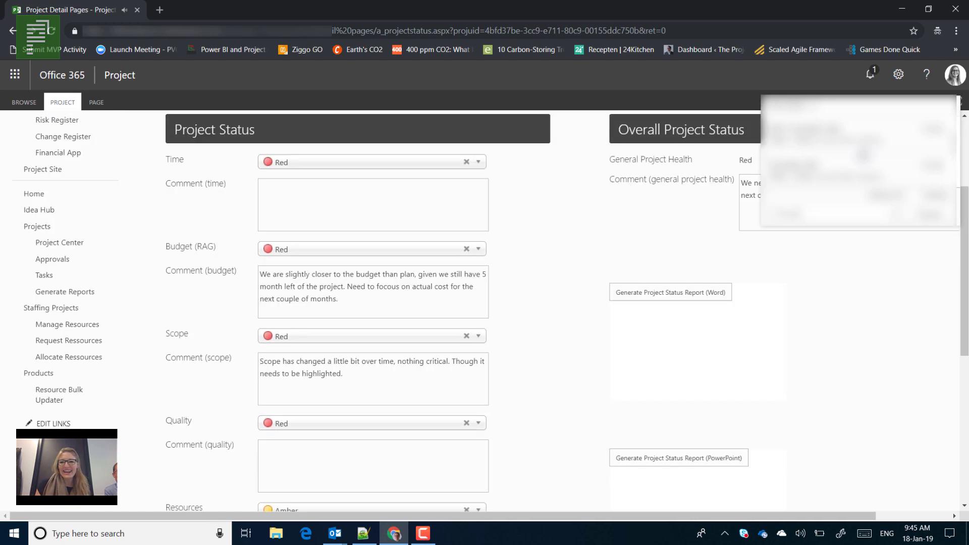
scroll(484, 311, down, 2)
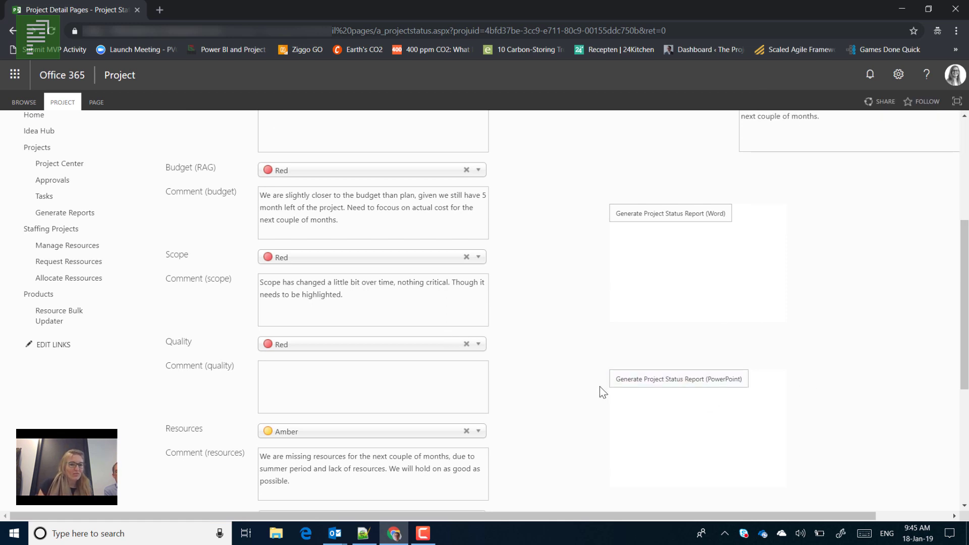
scroll(599, 386, up, 5)
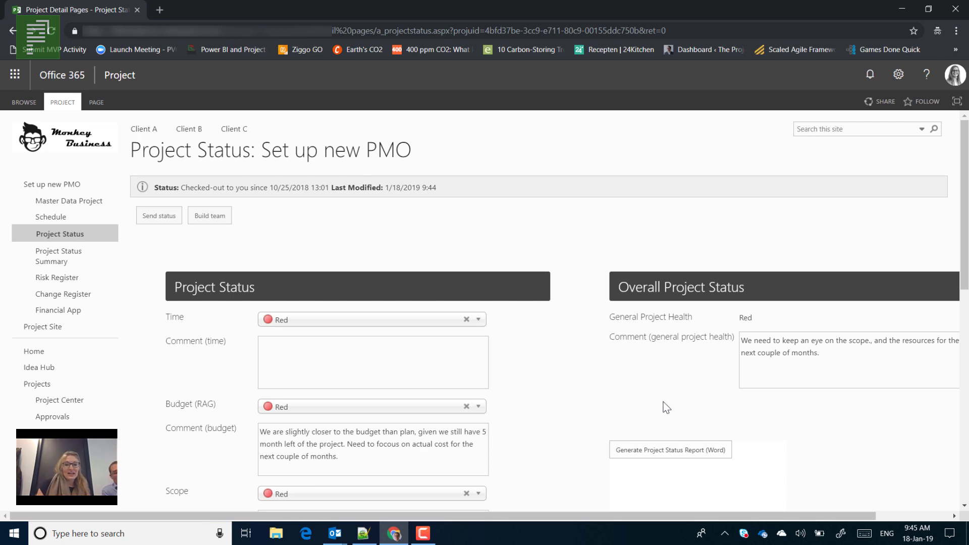
- Open the project's Risk Register page and look over the risk matrix and the risk list below it
click(59, 277)
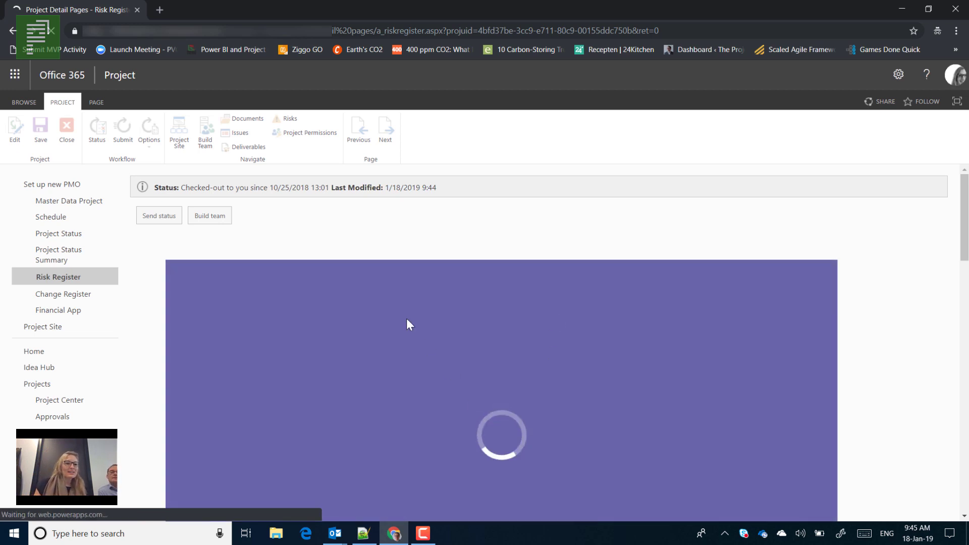
scroll(868, 383, down, 1)
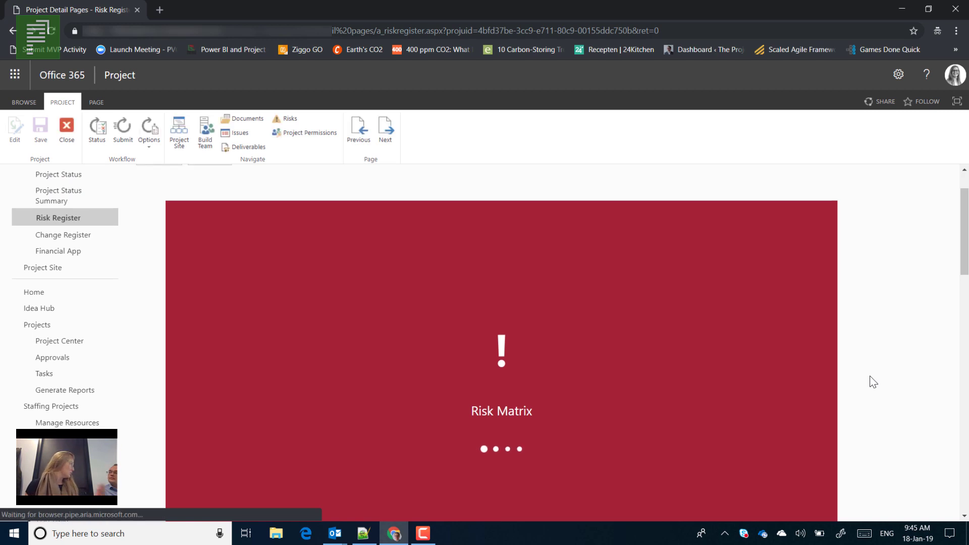
scroll(873, 381, down, 8)
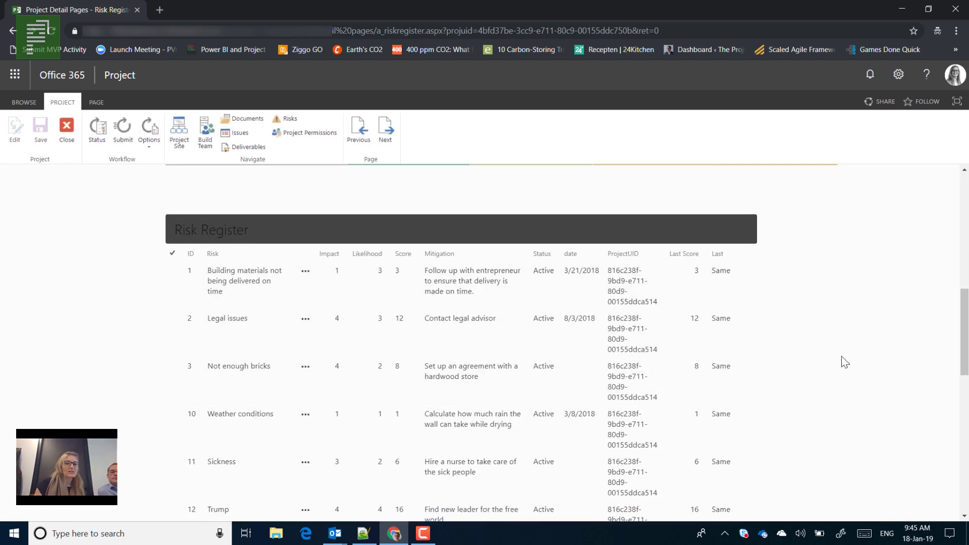
scroll(841, 356, up, 5)
scroll(840, 355, up, 4)
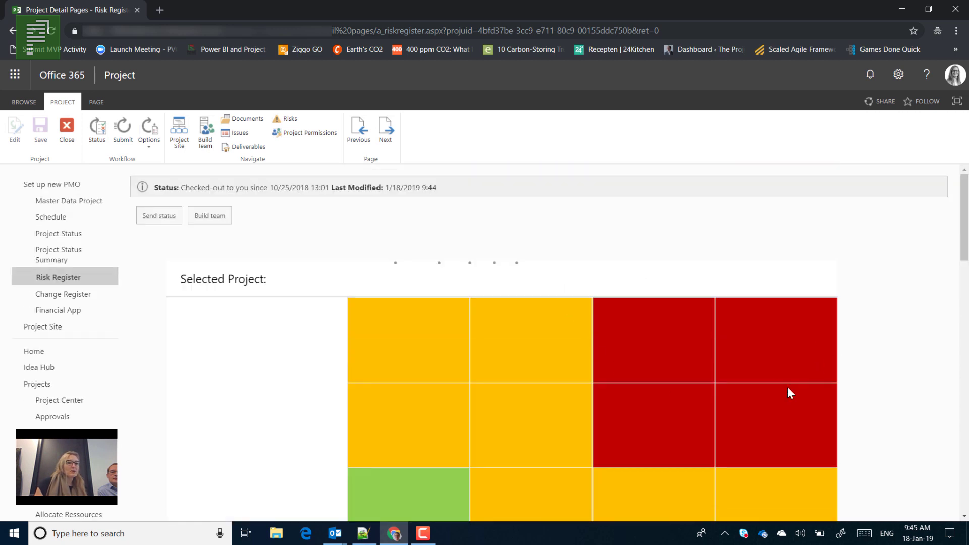
- Select the Set up new PMO project in the risk matrix's project list
scroll(211, 348, down, 5)
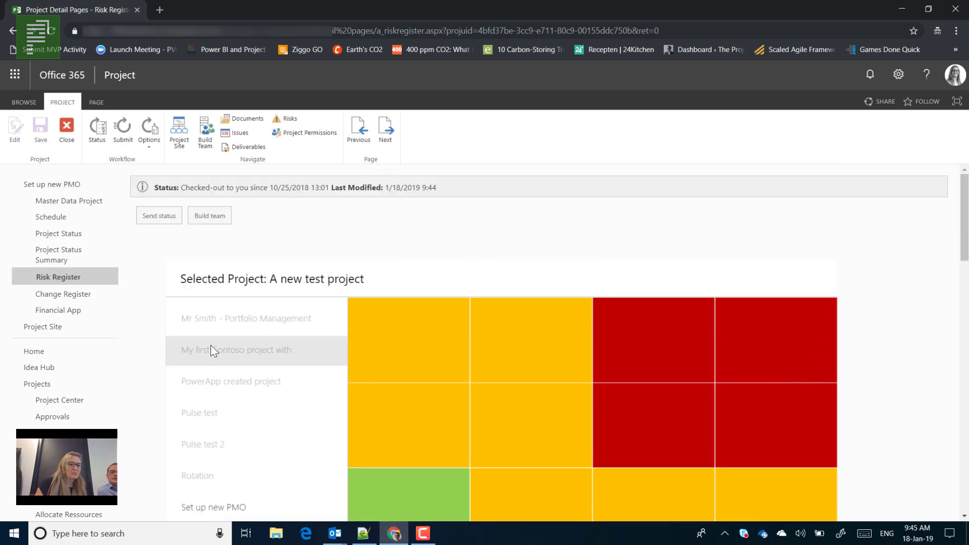
scroll(222, 460, down, 5)
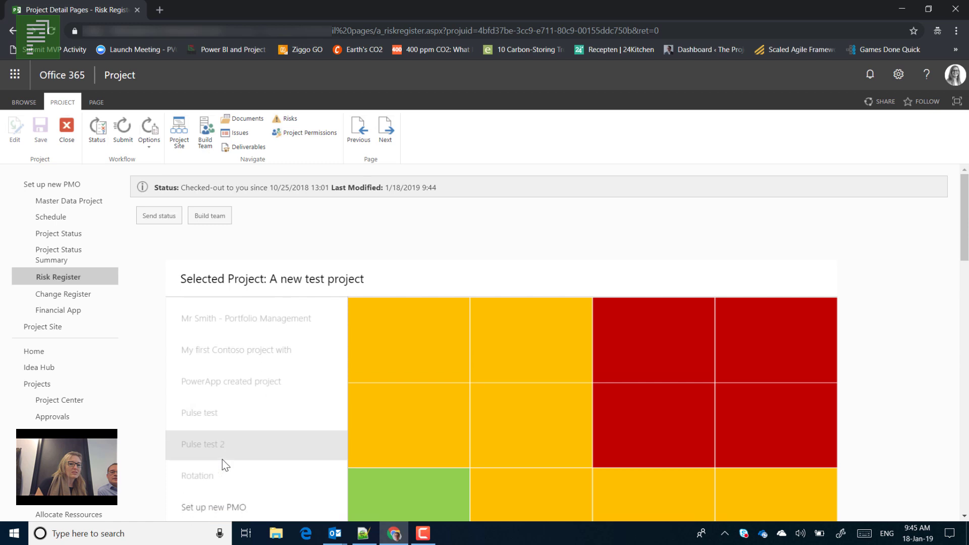
click(229, 417)
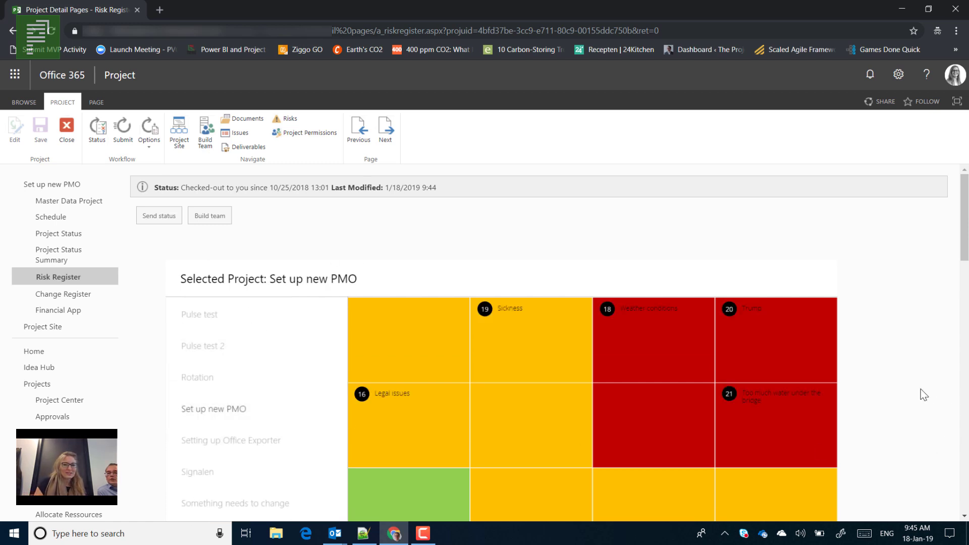
- Examine how the project's risks are placed in the matrix and compare them with the Risk Register entries
scroll(573, 396, down, 1)
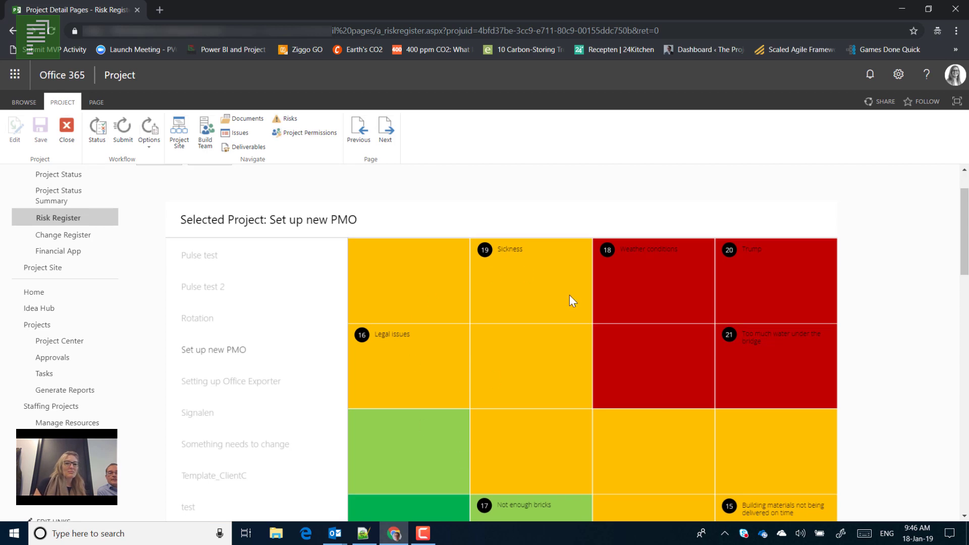
scroll(572, 301, up, 1)
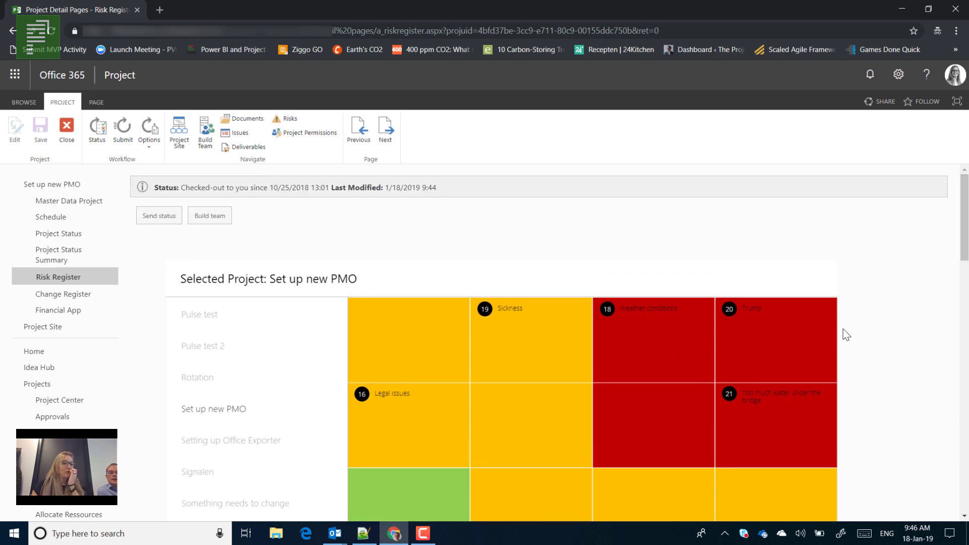
scroll(870, 343, down, 7)
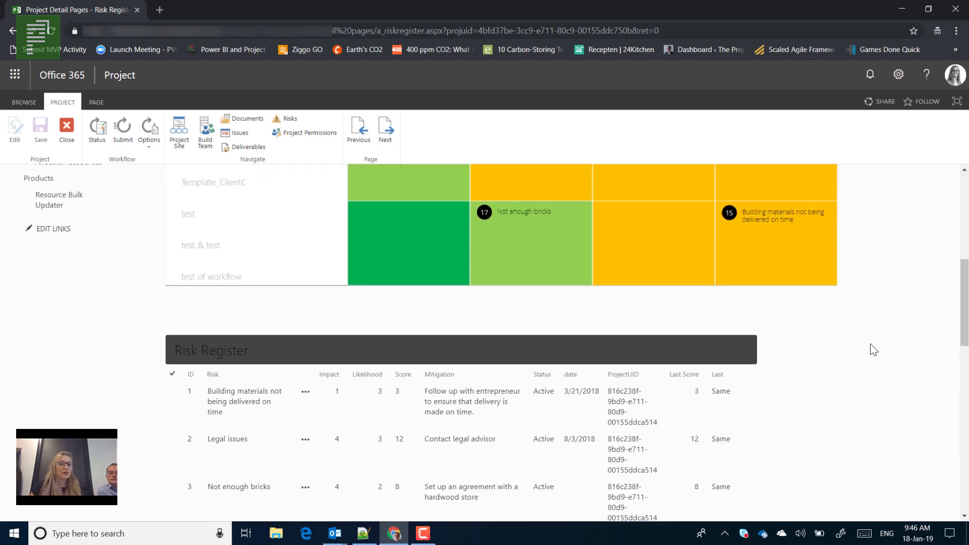
scroll(871, 347, down, 2)
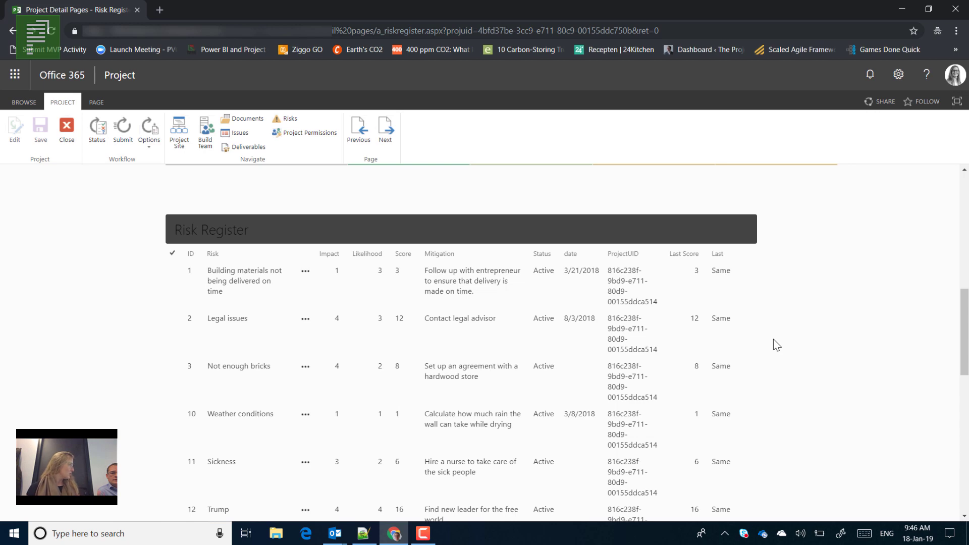
scroll(773, 339, up, 9)
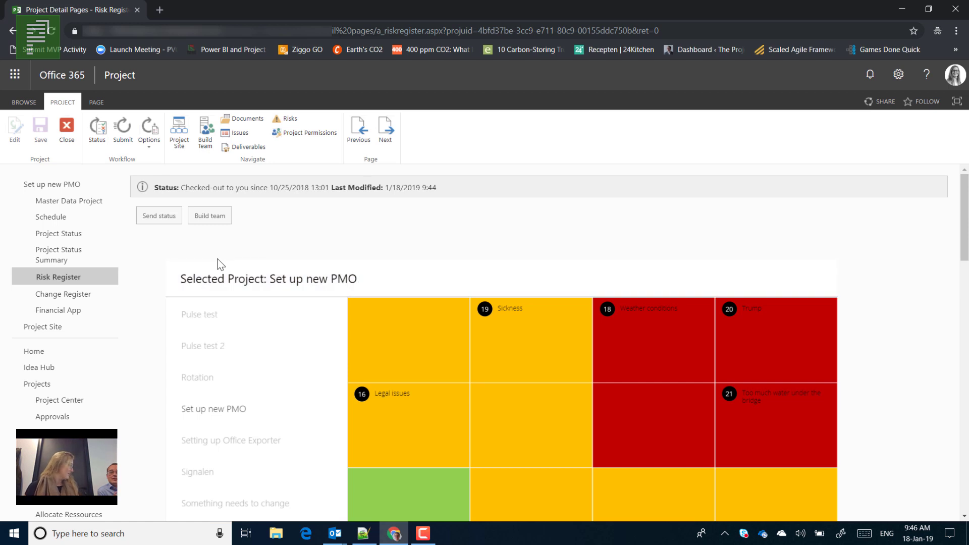
- Return to the Project Status page and generate the project status report in PowerPoint format
click(61, 234)
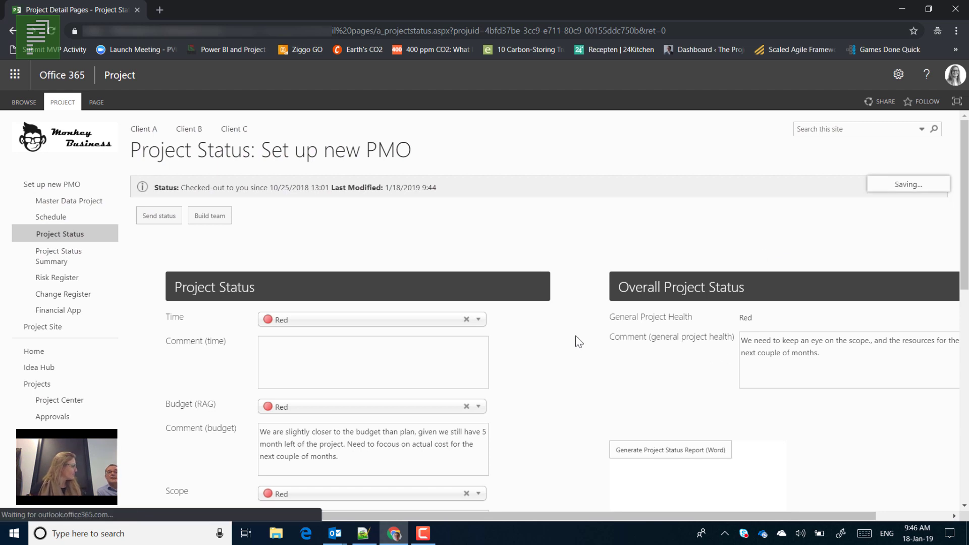
scroll(575, 335, down, 1)
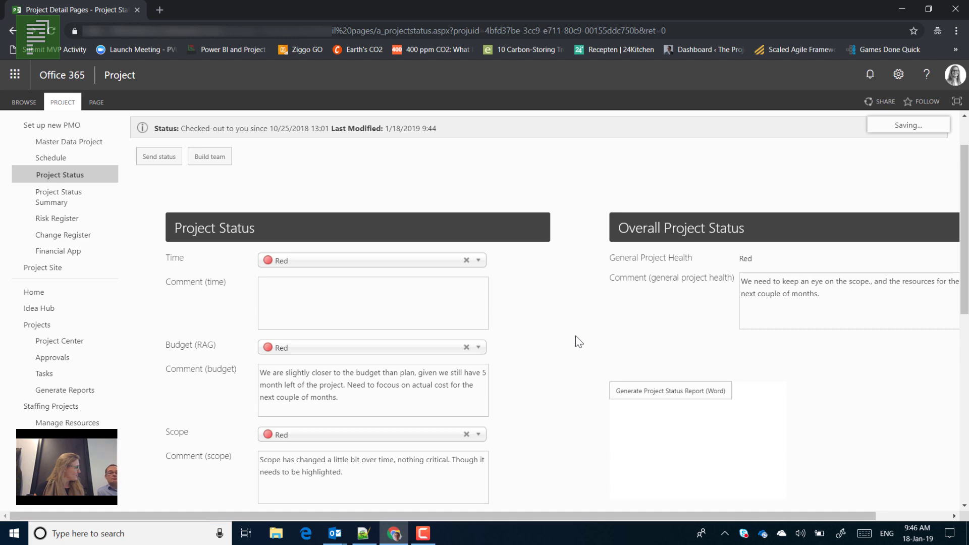
scroll(575, 335, down, 2)
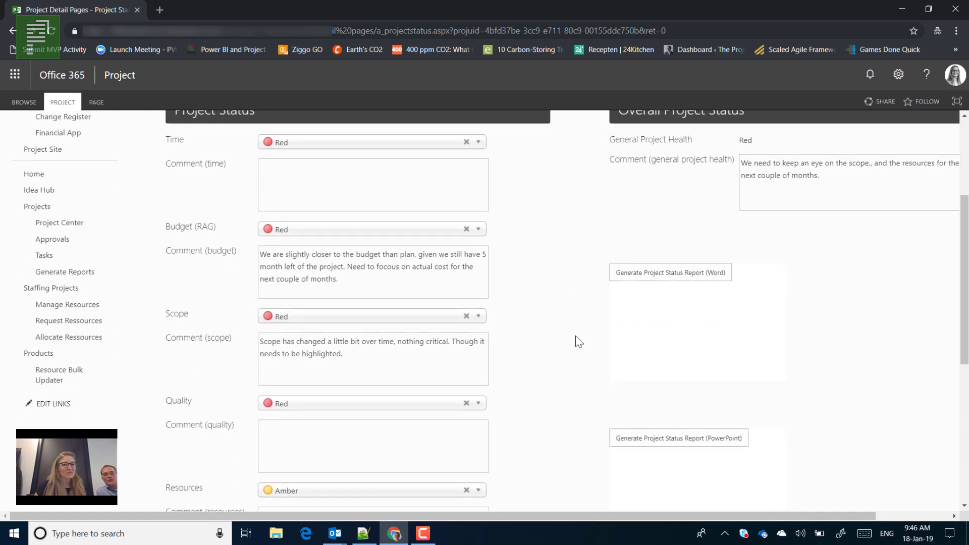
scroll(575, 335, down, 2)
click(653, 321)
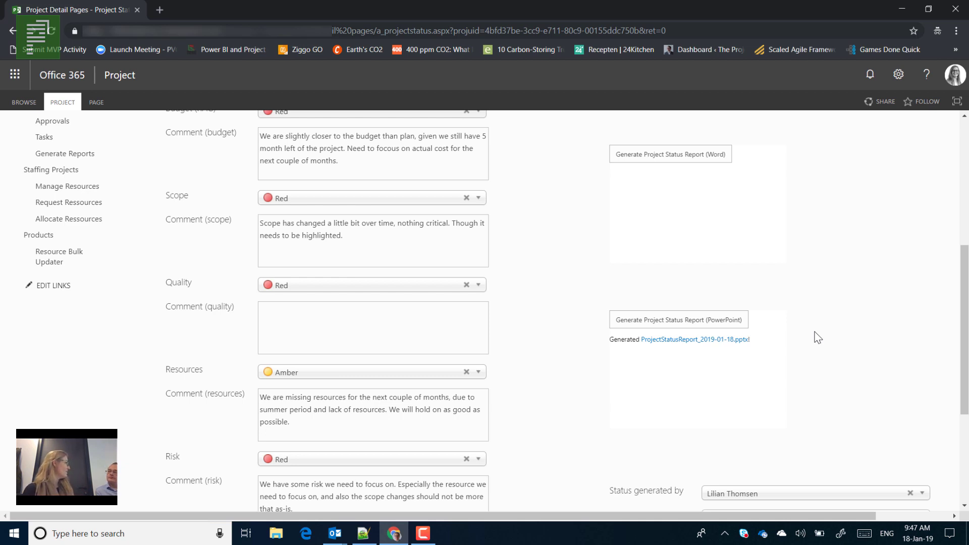
- Download the generated PowerPoint status report and open the downloaded file
click(702, 340)
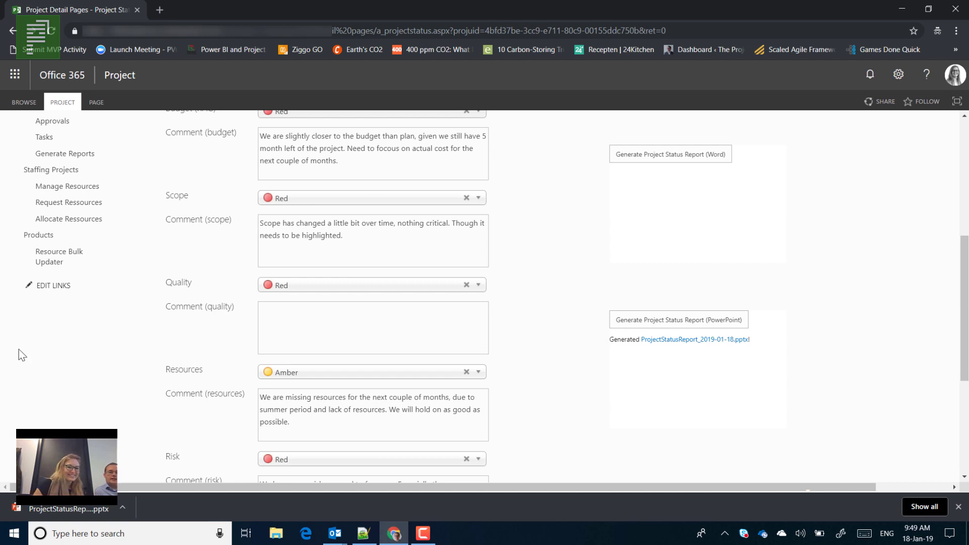
click(48, 507)
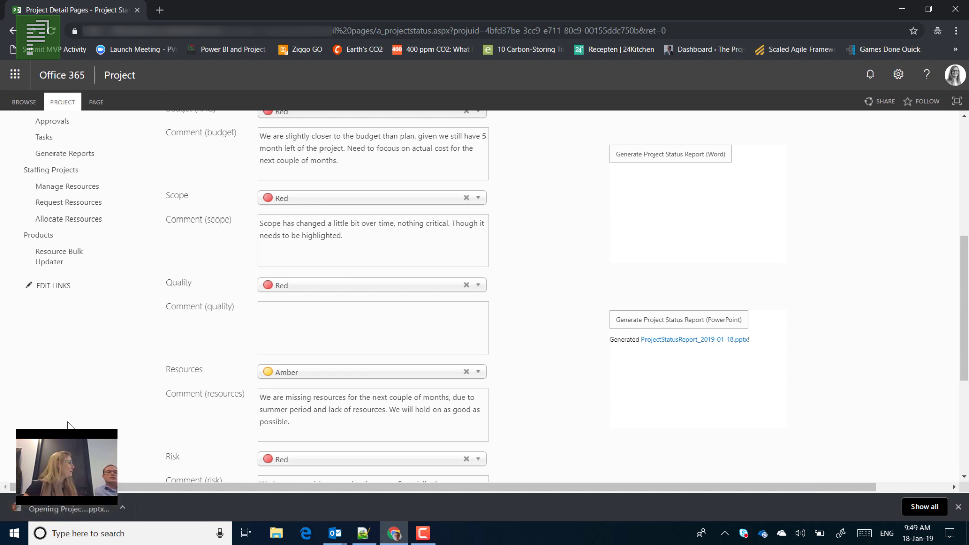